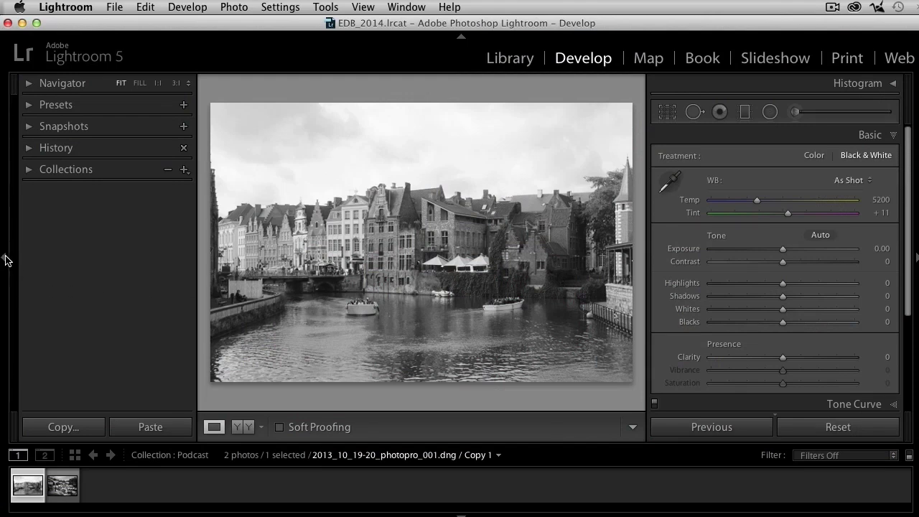
- Enlarge the photo's viewing area by hiding the left panel group, the toolbar and the filmstrip
left_click(3, 263)
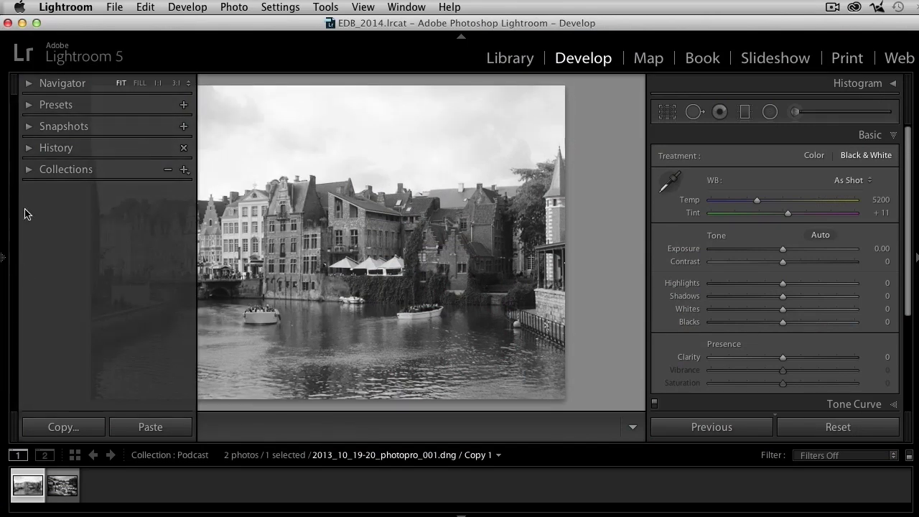
key("t")
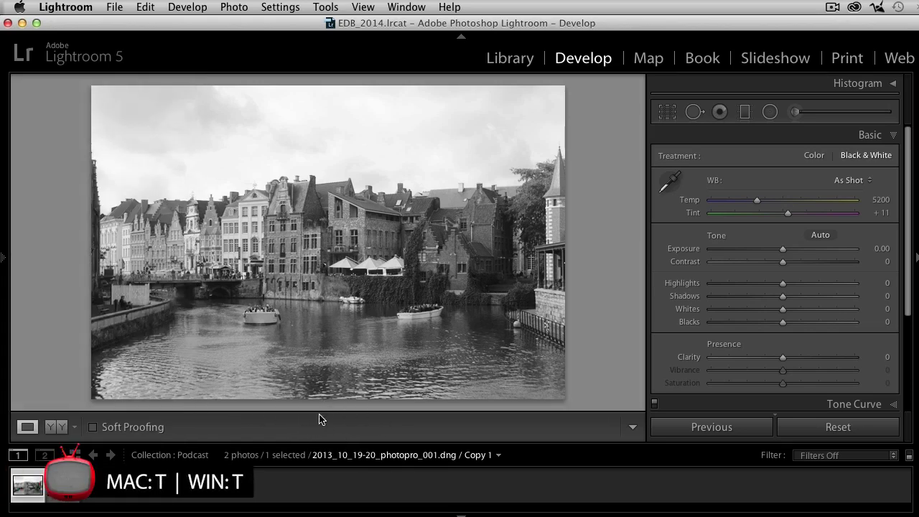
key("t")
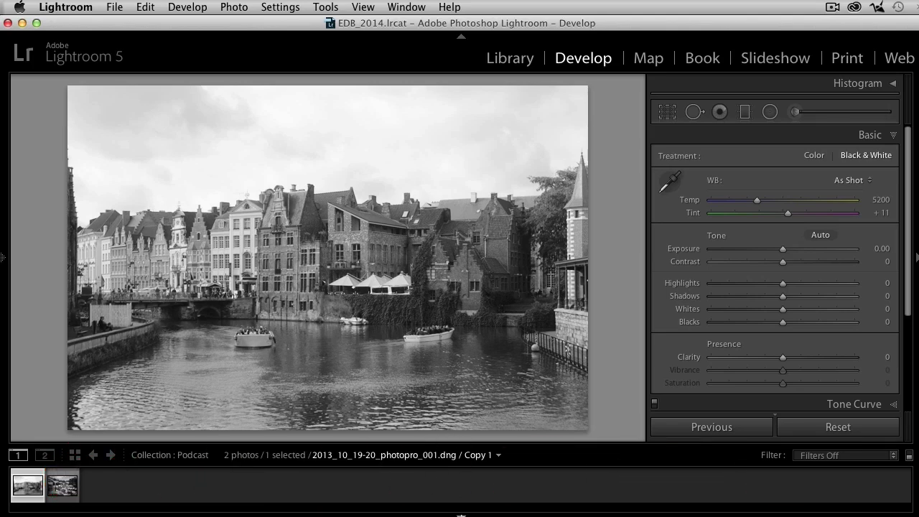
left_click(462, 514)
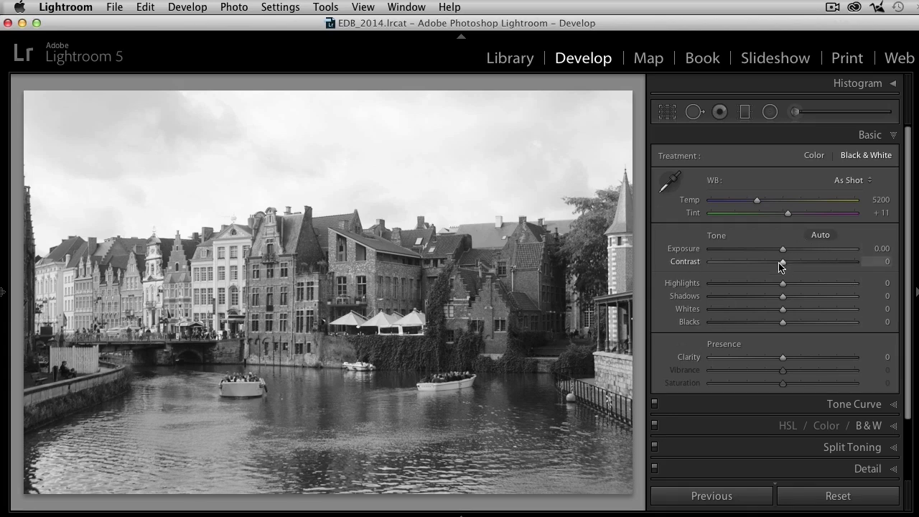
- Set the photo's Contrast to +100 and its Highlights to -100 in the Basic adjustments
left_click_drag(792, 265, 877, 259)
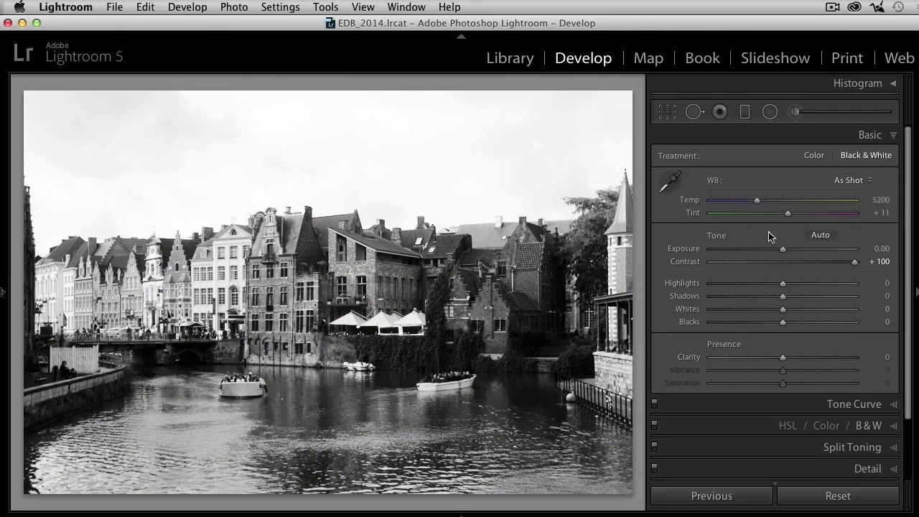
left_click_drag(785, 263, 892, 264)
left_click_drag(743, 285, 692, 293)
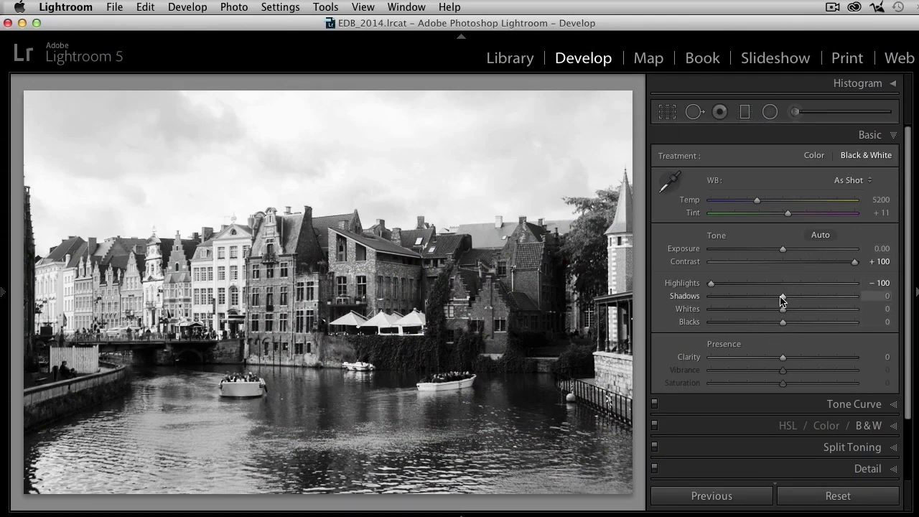
- Brighten the dark areas of the photo by setting Shadows to +74
left_click_drag(785, 302, 824, 300)
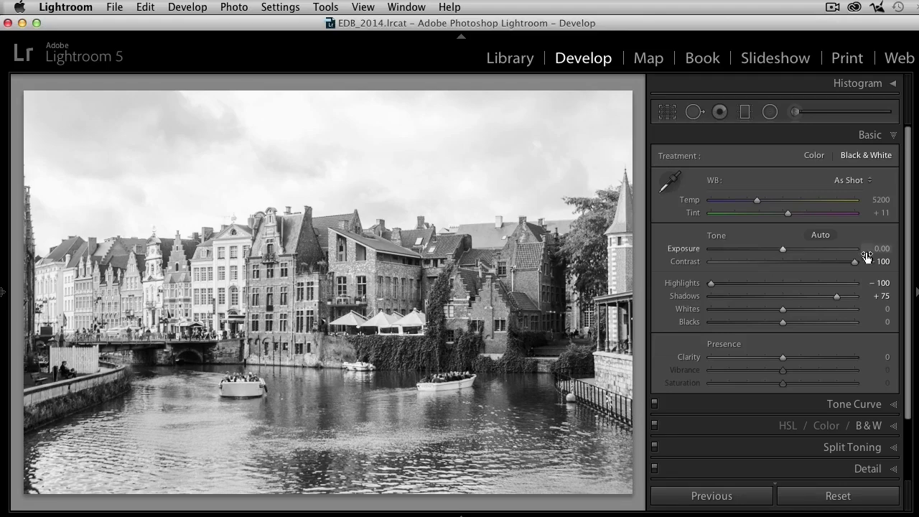
left_click_drag(805, 304, 832, 313)
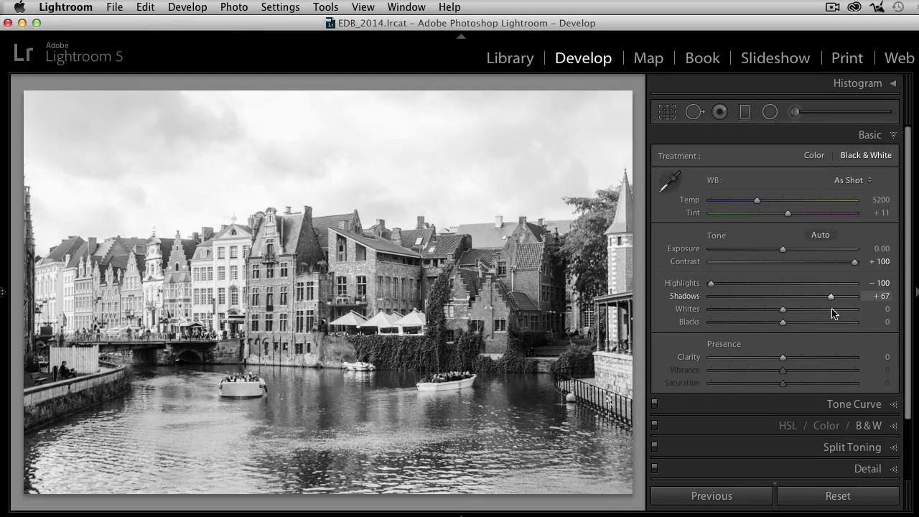
left_click_drag(837, 308, 834, 309)
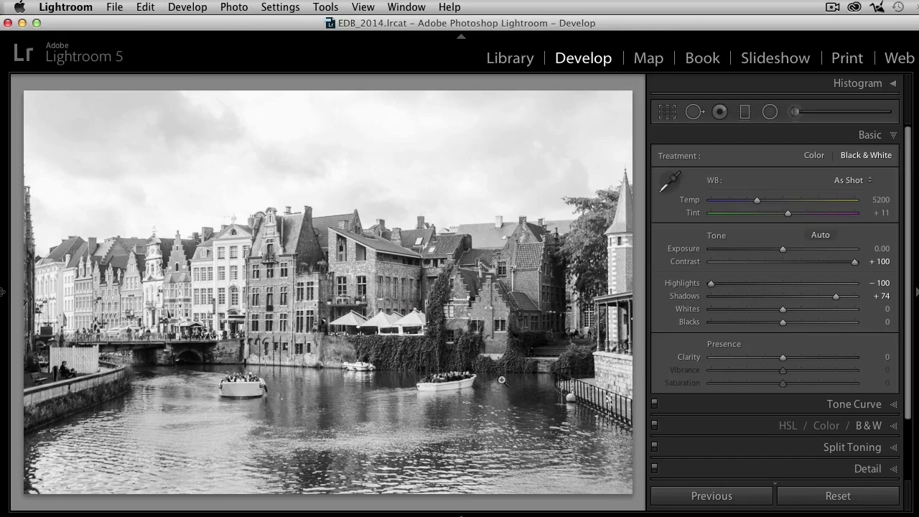
- Raise the photo's Clarity to +100 in the Basic adjustments
left_click_drag(799, 359, 827, 364)
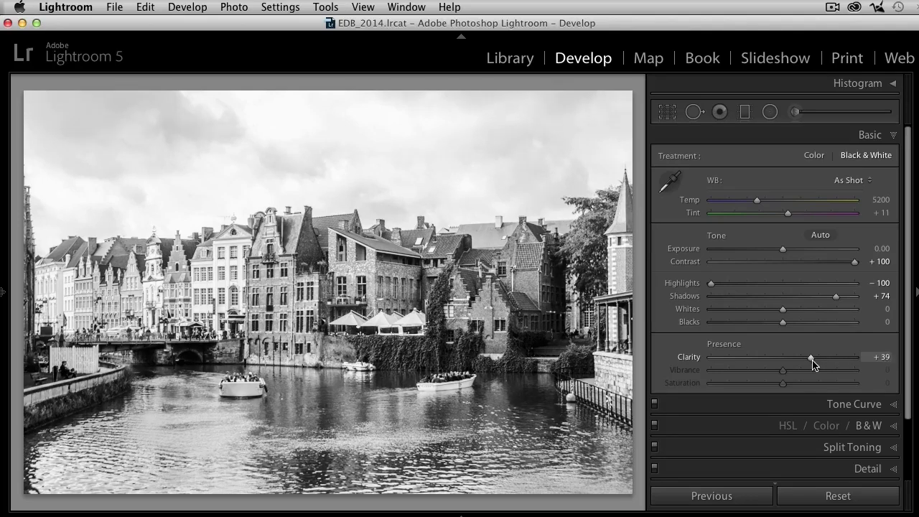
left_click_drag(842, 366, 867, 364)
left_click_drag(796, 352, 841, 352)
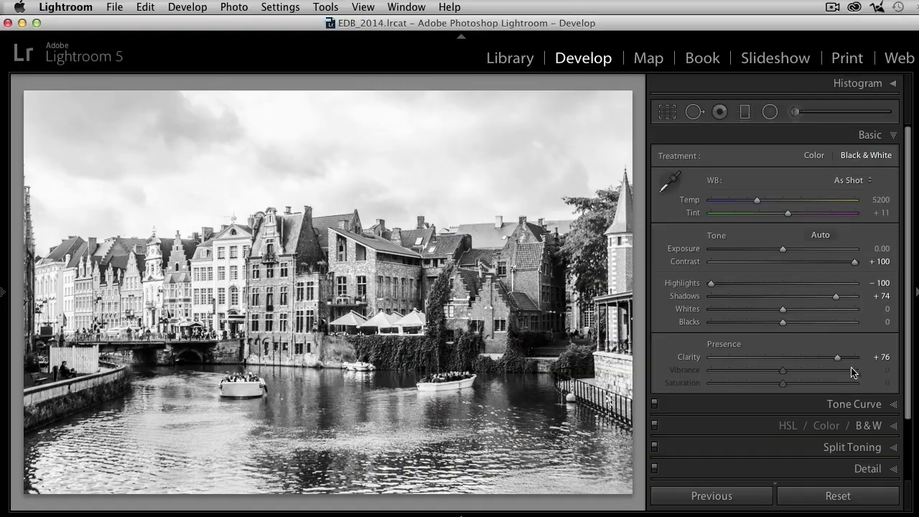
left_click_drag(852, 362, 888, 346)
left_click(784, 357)
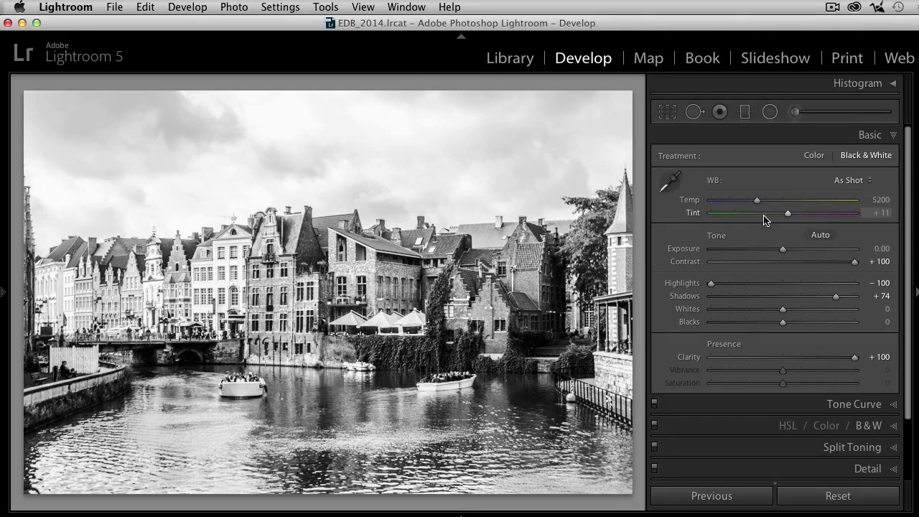
- Compare the black-and-white edit with the original photo by toggling the Before view twice
key("backslash")
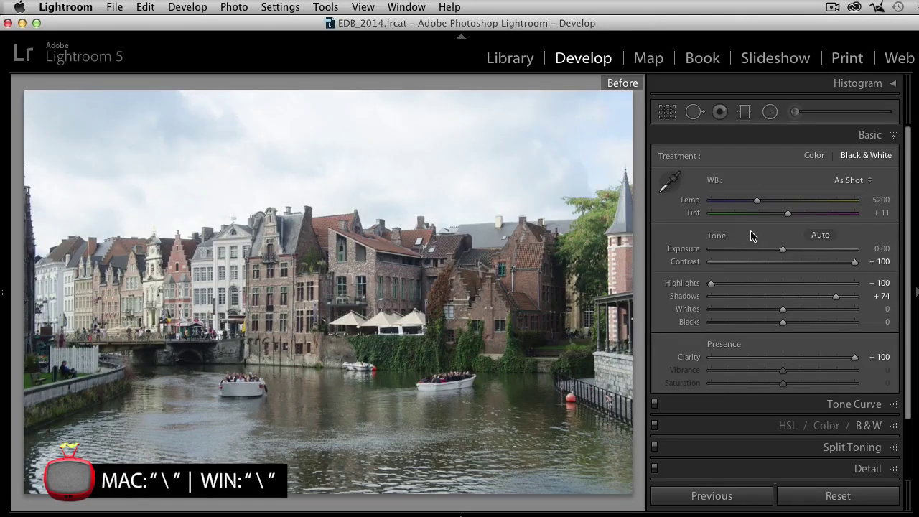
key("backslash")
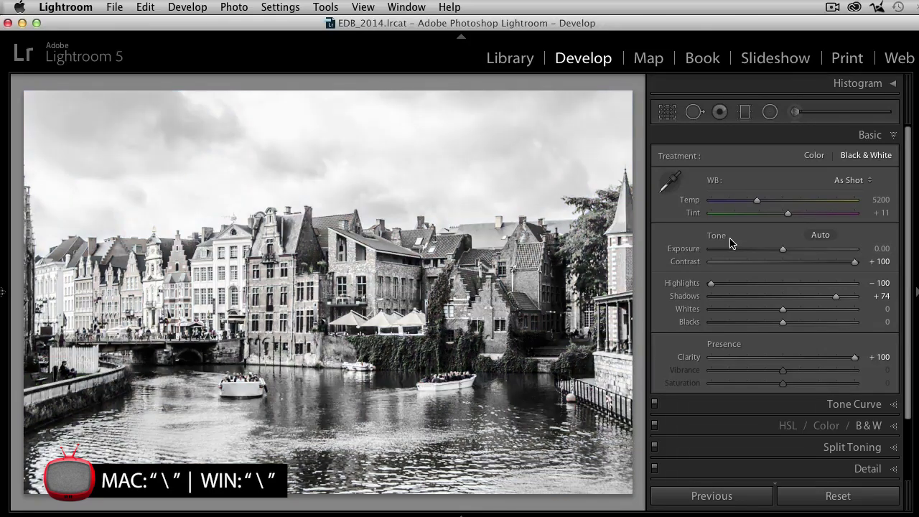
key("backslash")
key("backslash")
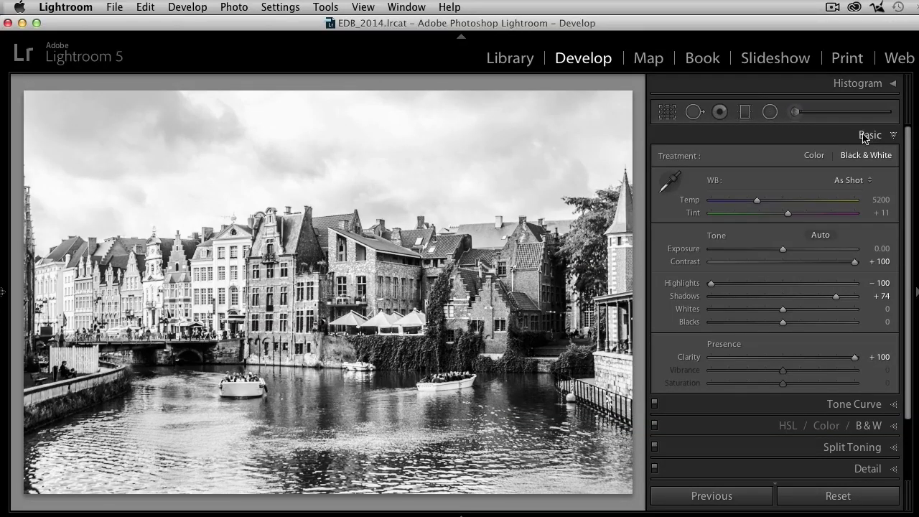
- Add a subtle dark Post-Crop Vignette with an Amount of -13 in Highlight Priority style
left_click(865, 136)
left_click(862, 264)
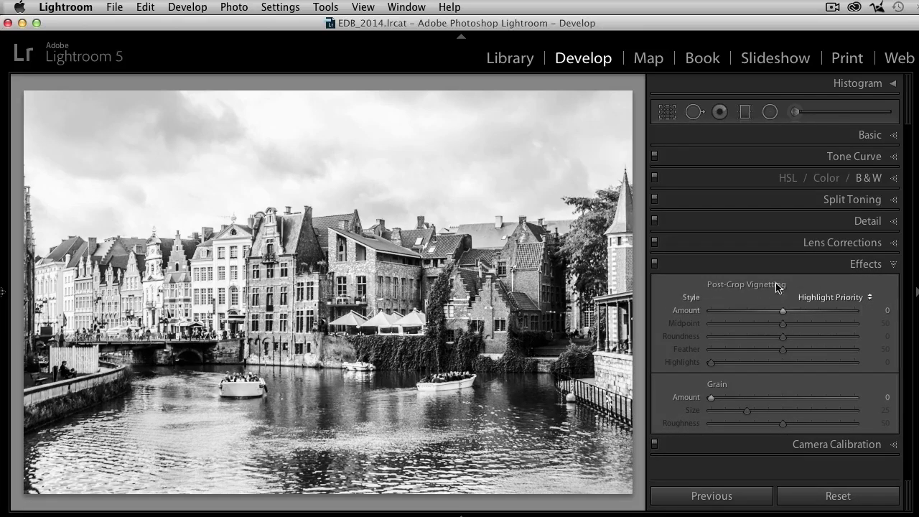
mouse_move(783, 313)
left_mouse_down()
mouse_move(721, 312)
mouse_move(736, 324)
mouse_move(780, 314)
mouse_move(733, 314)
mouse_move(768, 319)
left_mouse_up()
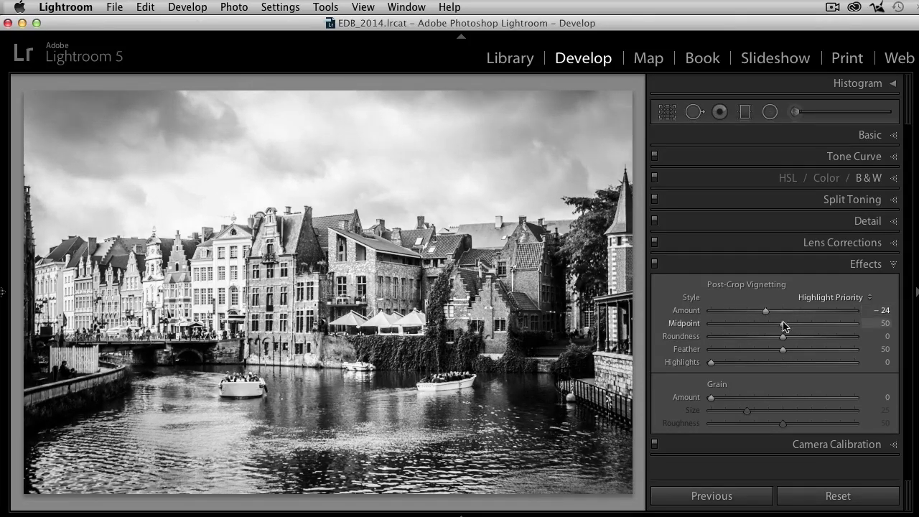
left_click_drag(768, 313, 742, 316)
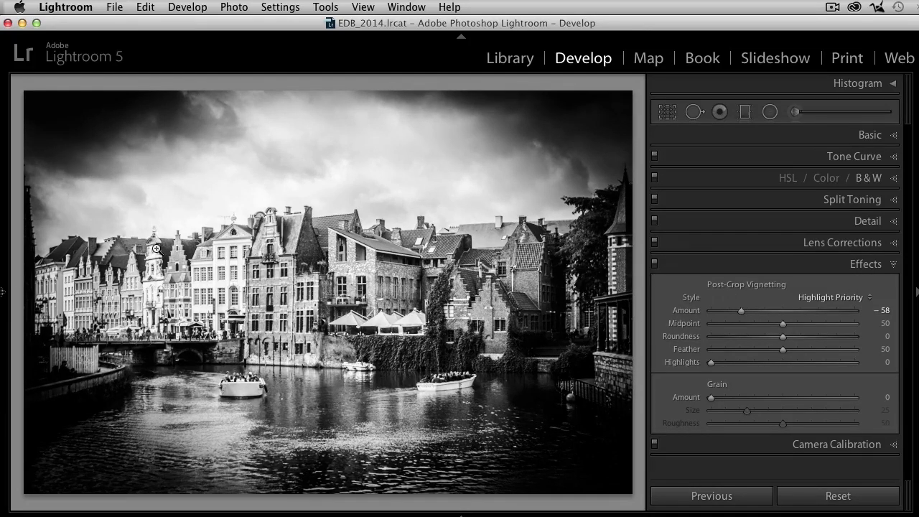
left_click_drag(743, 316, 767, 314)
left_click_drag(769, 314, 776, 314)
- Preview the photo without the vignette, turn the effect back on and collapse the Effects settings
left_click(654, 264)
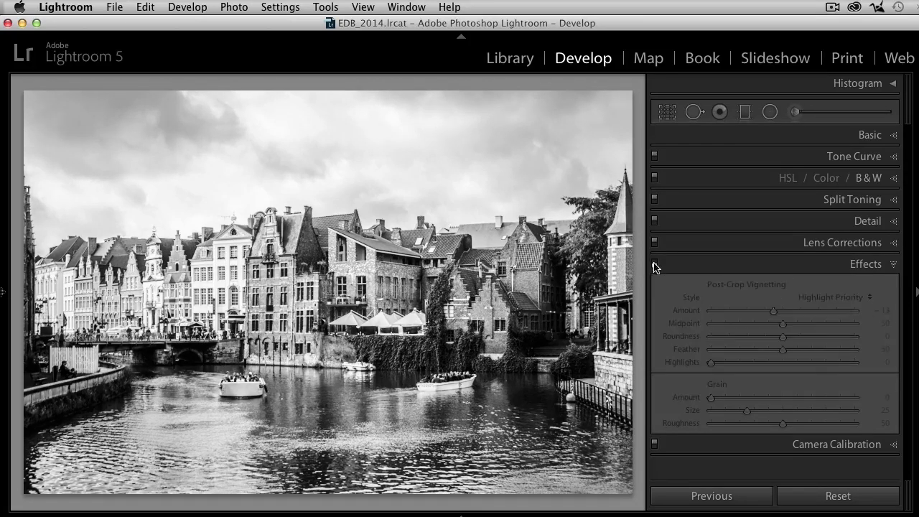
left_click(655, 265)
left_click(866, 264)
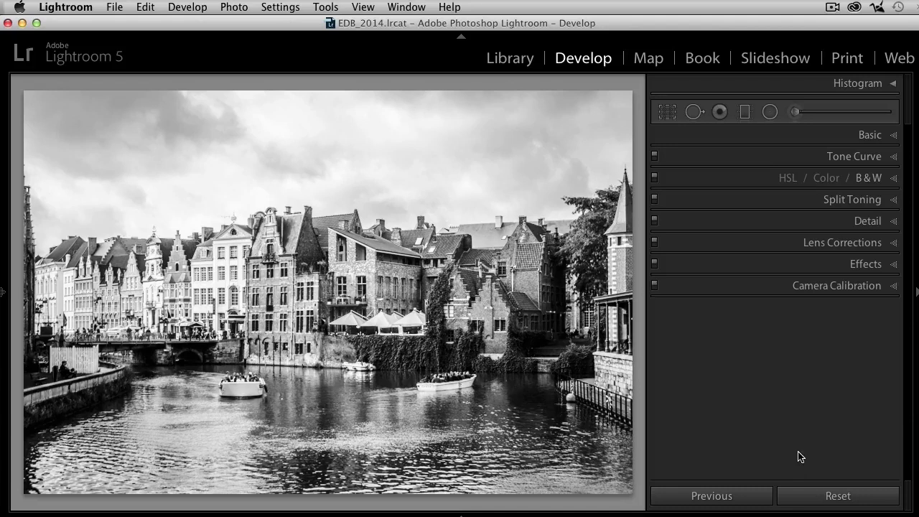
- Apply a graduated filter with the DARKEN -50 preset from the photo's top edge down to the middle of the buildings
left_click(746, 114)
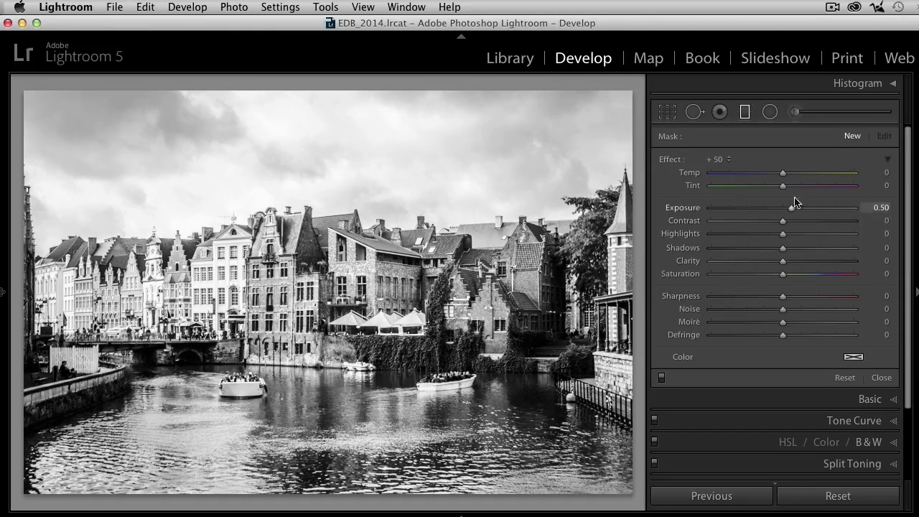
left_click(720, 161)
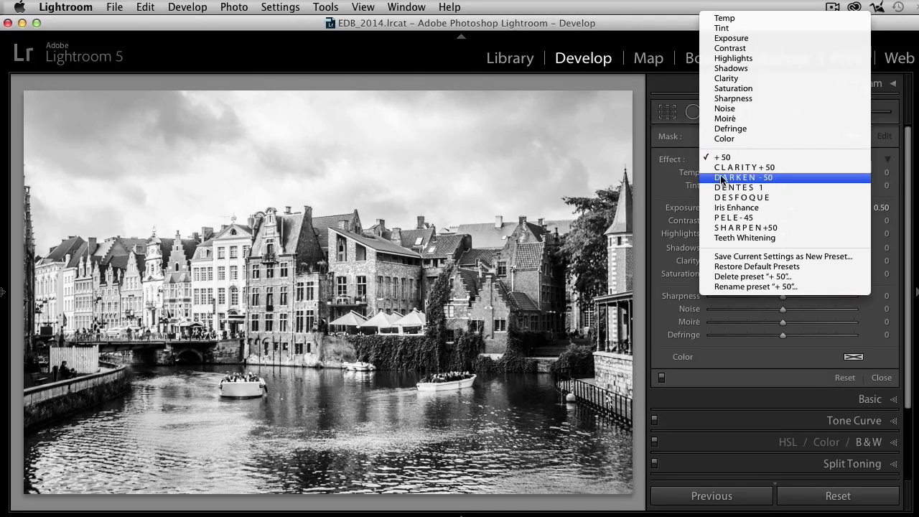
left_click(729, 179)
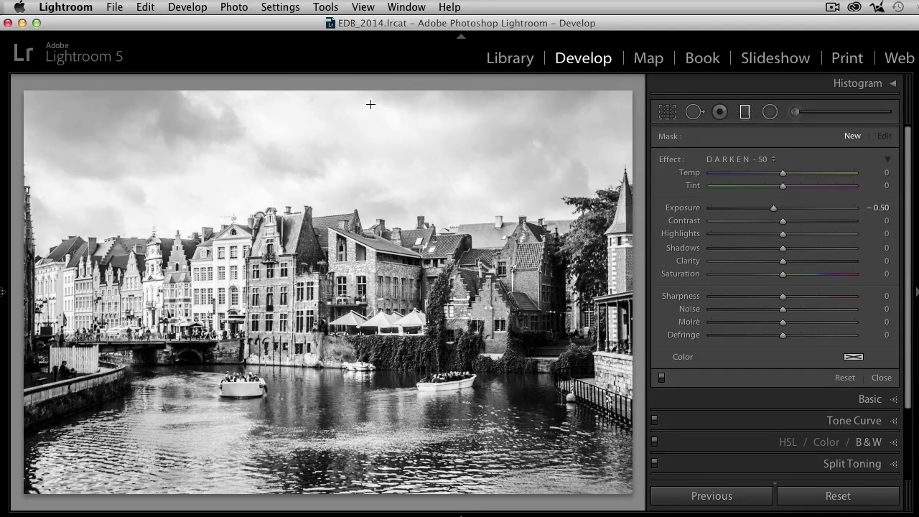
left_click_drag(373, 91, 377, 276)
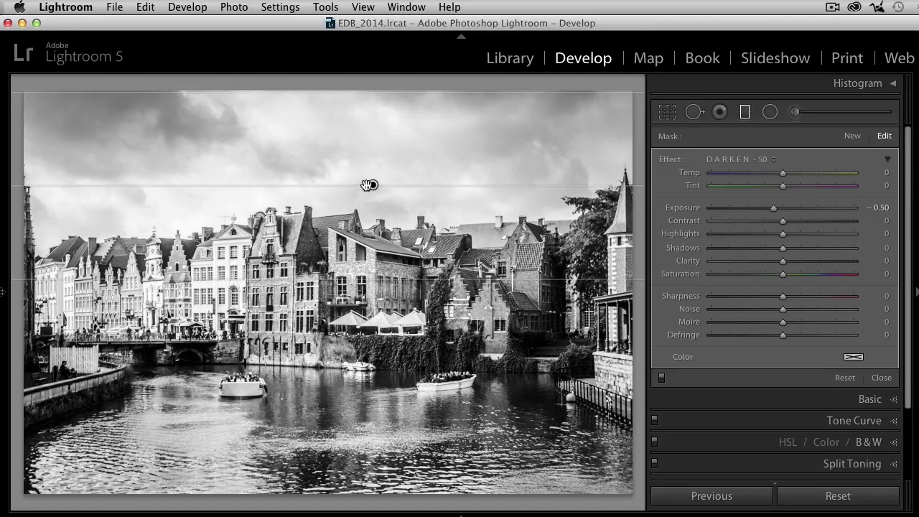
- Set the sky graduated filter's Exposure to -0.98, Contrast to 77 and Clarity to 73
left_click_drag(773, 213, 766, 222)
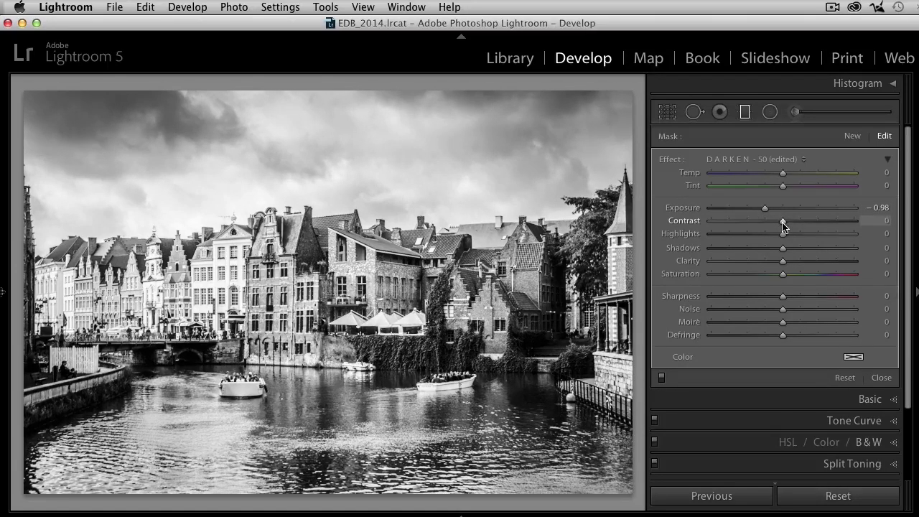
left_click_drag(793, 223, 839, 222)
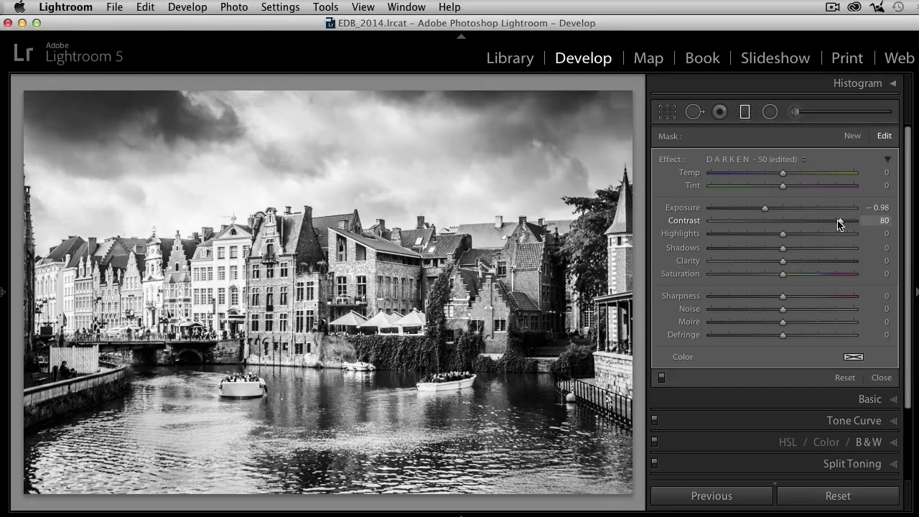
left_click_drag(783, 262, 830, 271)
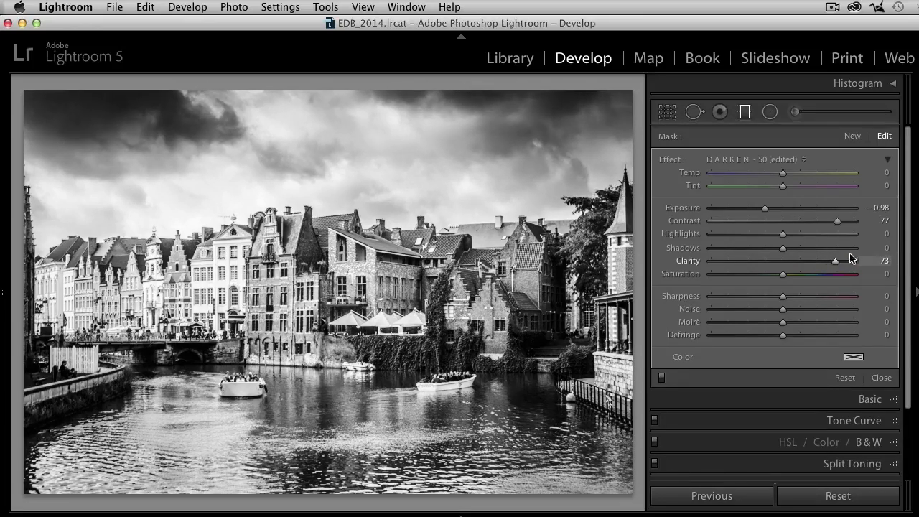
- Compare the photo with the darkened sky against the original by toggling the Before view several times
key("backslash")
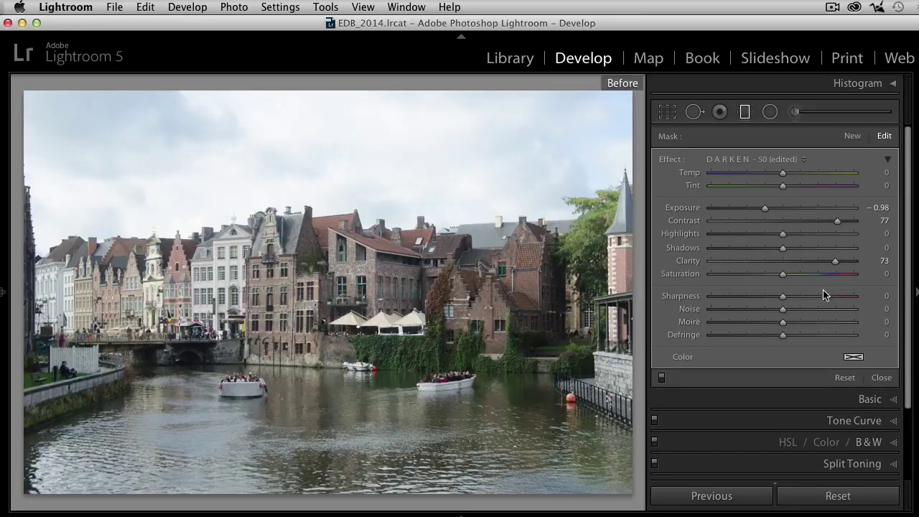
key("backslash")
key("backslash")
key("backslash")
key("backslash")
key("backslash")
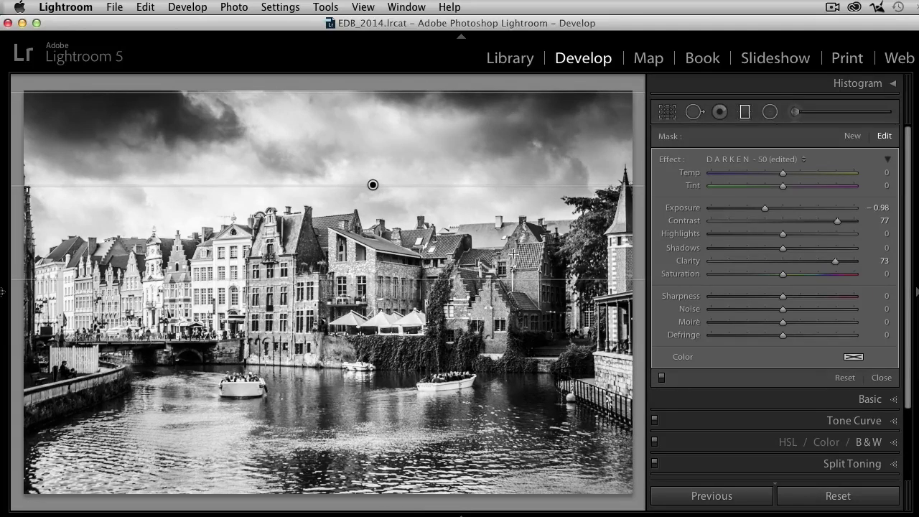
- Add a second DARKEN -50 graduated filter from the bottom edge up over the water, with Contrast 65 and Clarity 58
left_click(853, 137)
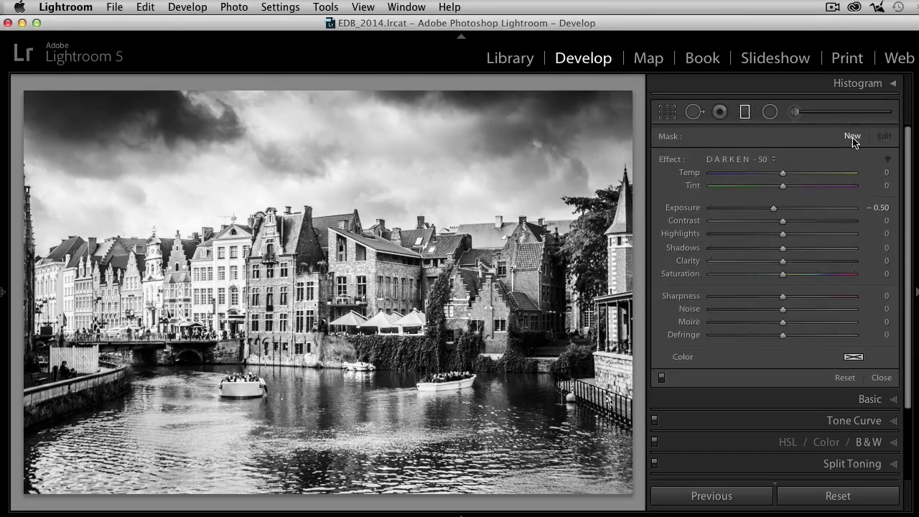
left_click_drag(363, 492, 363, 365)
left_click_drag(809, 222, 829, 222)
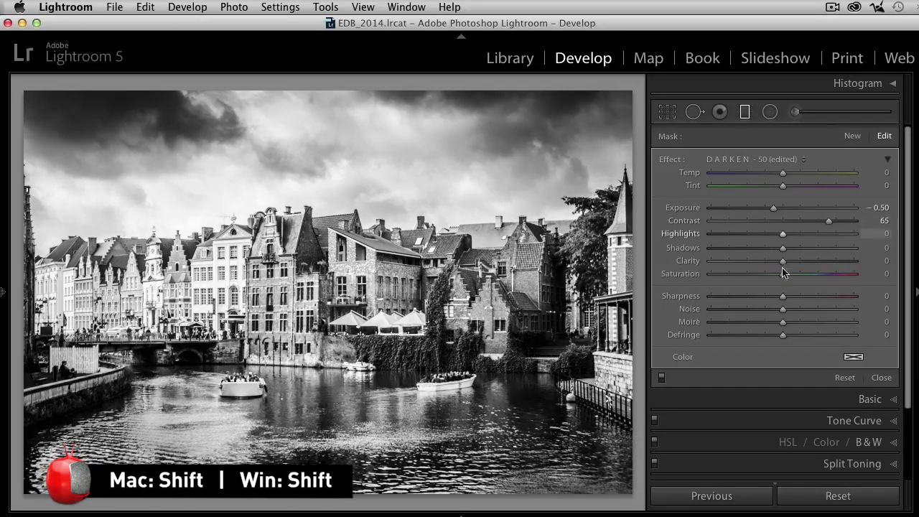
left_click_drag(783, 261, 824, 260)
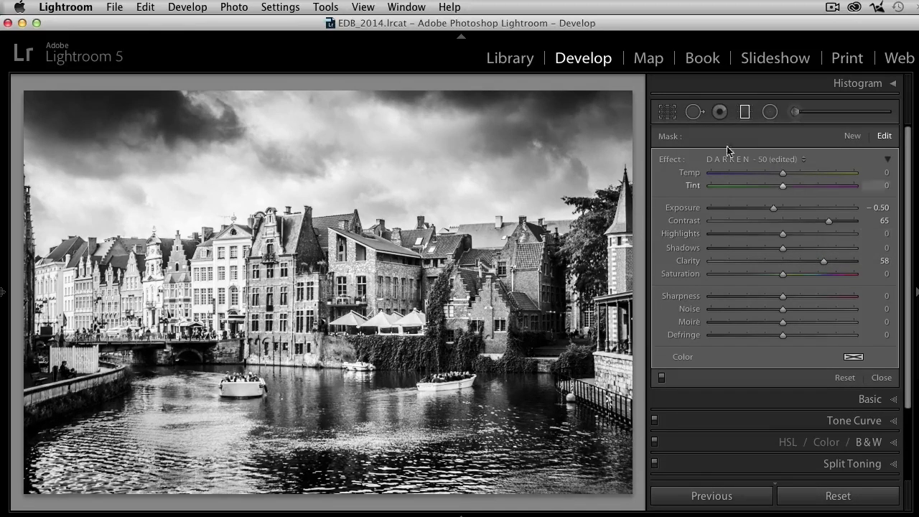
- Compare the photo with and without the graduated filters by switching them off and on repeatedly
left_click(661, 378)
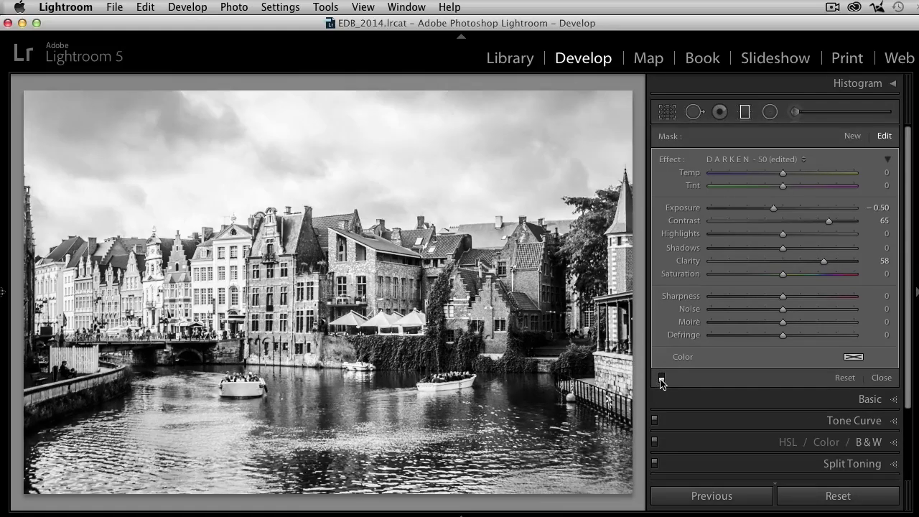
left_click(661, 378)
left_click(662, 378)
left_click(662, 378)
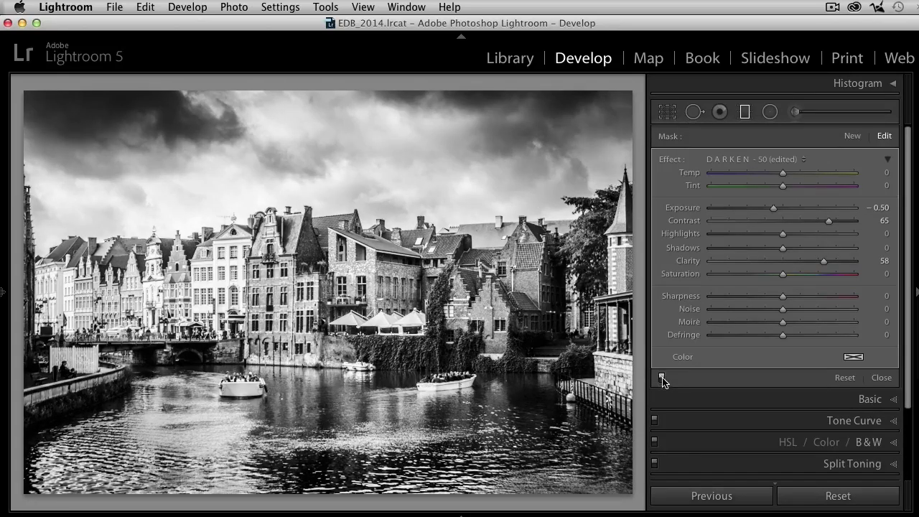
left_click(662, 378)
left_click(662, 378)
left_click(662, 378)
left_click(662, 378)
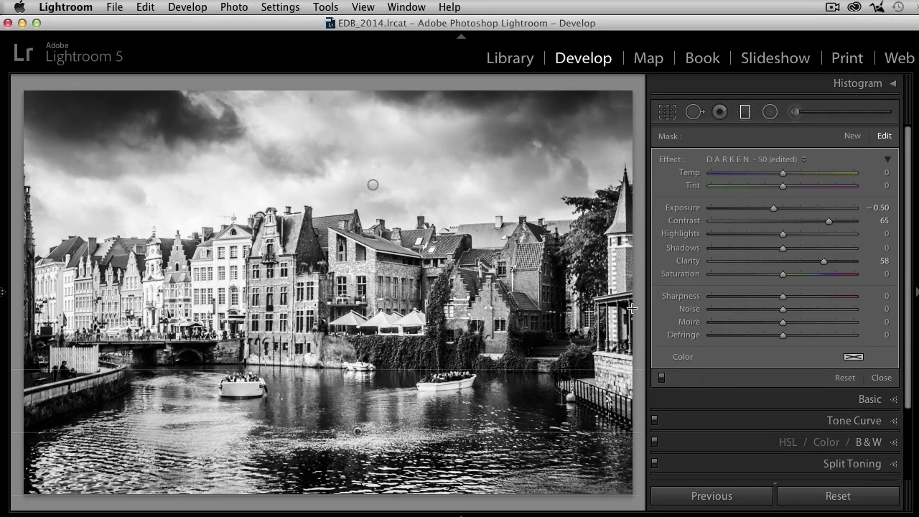
- Finish the graduated filters and add an elliptical radial filter with the +50 effect over the row of buildings
left_click(881, 378)
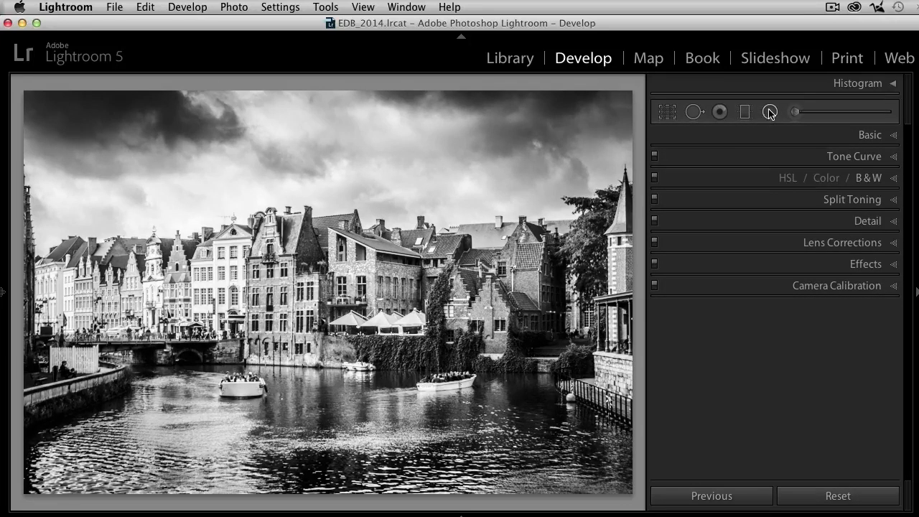
left_click(770, 113)
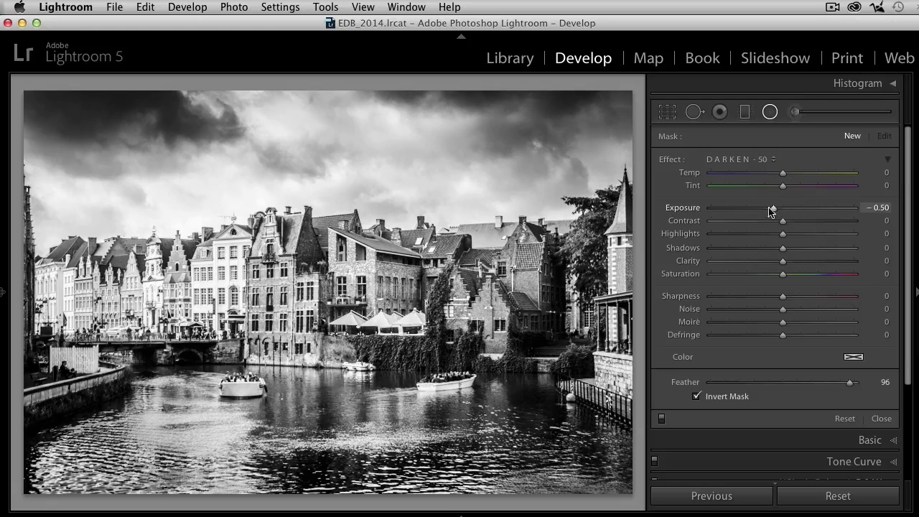
left_click(732, 164)
left_click(721, 158)
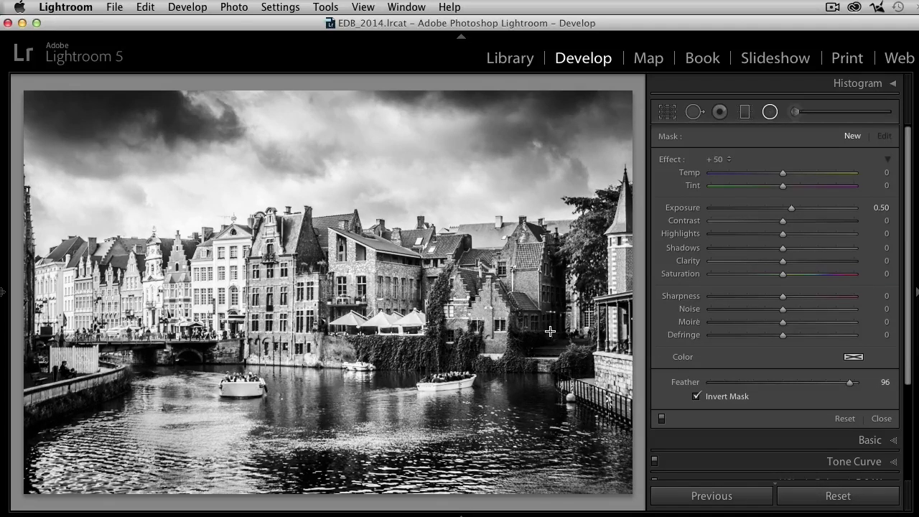
left_click_drag(327, 287, 614, 375)
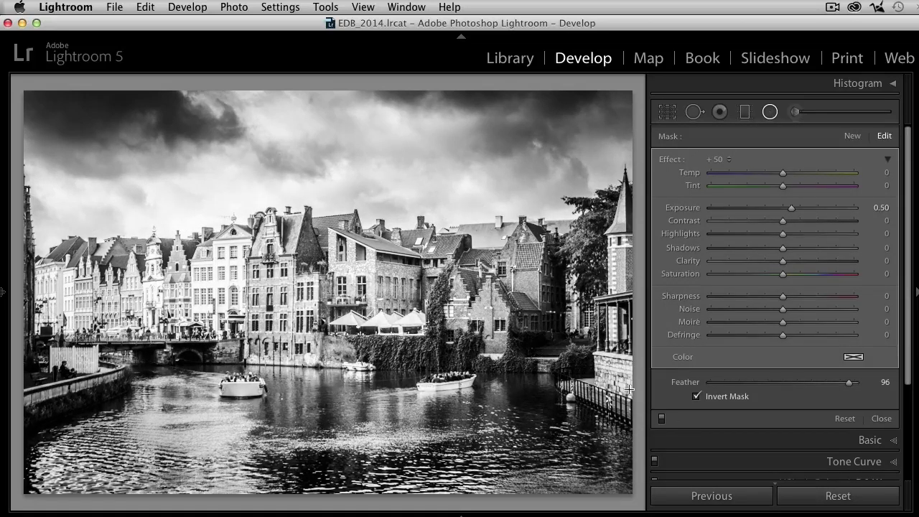
- Test the radial filter with Feather 0 and Exposure 2.38, ending with Feather at 60 and a lower Exposure
left_click_drag(715, 385, 710, 385)
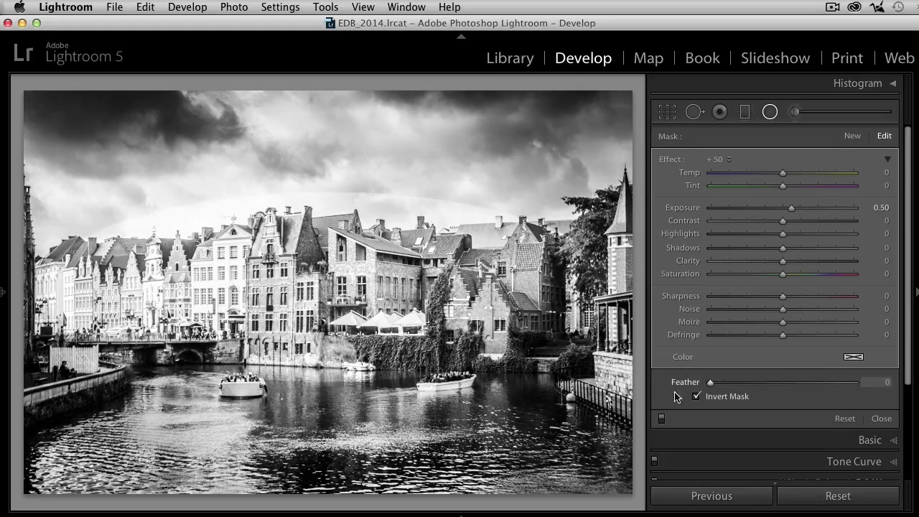
left_click_drag(792, 207, 826, 207)
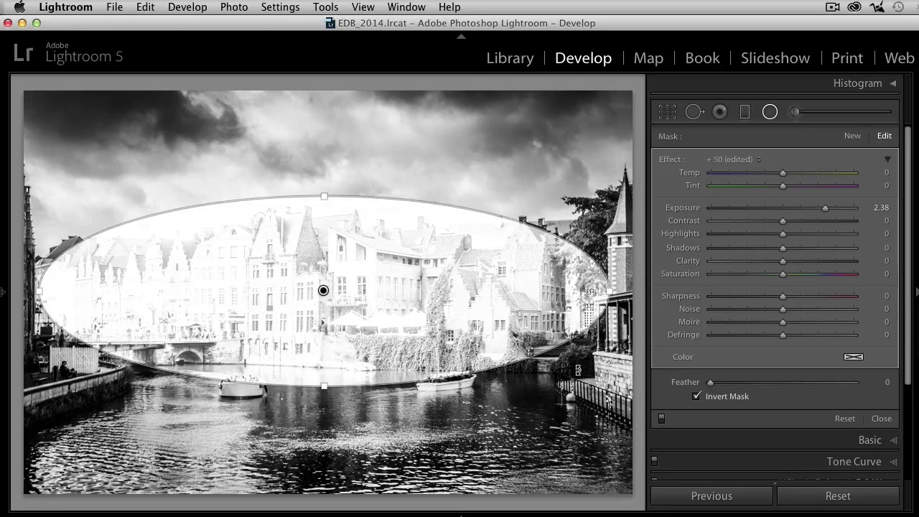
left_click_drag(714, 386, 776, 385)
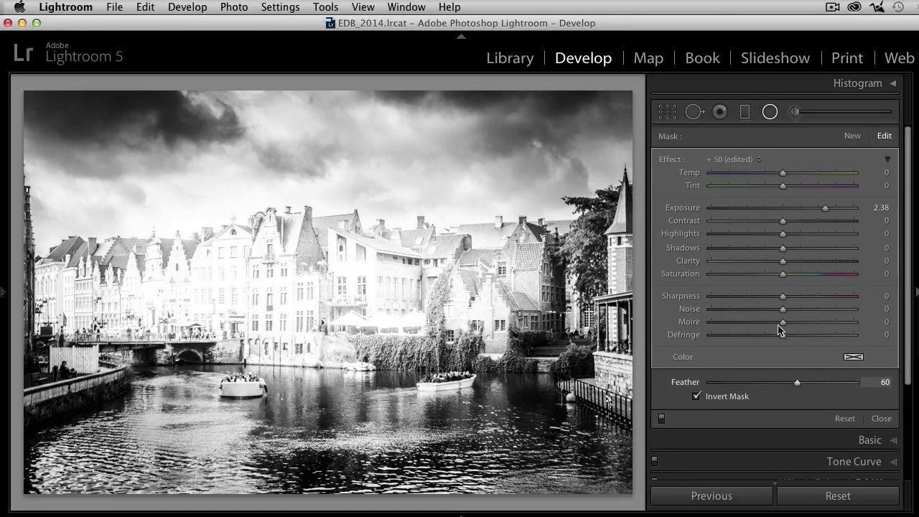
left_click_drag(826, 207, 791, 215)
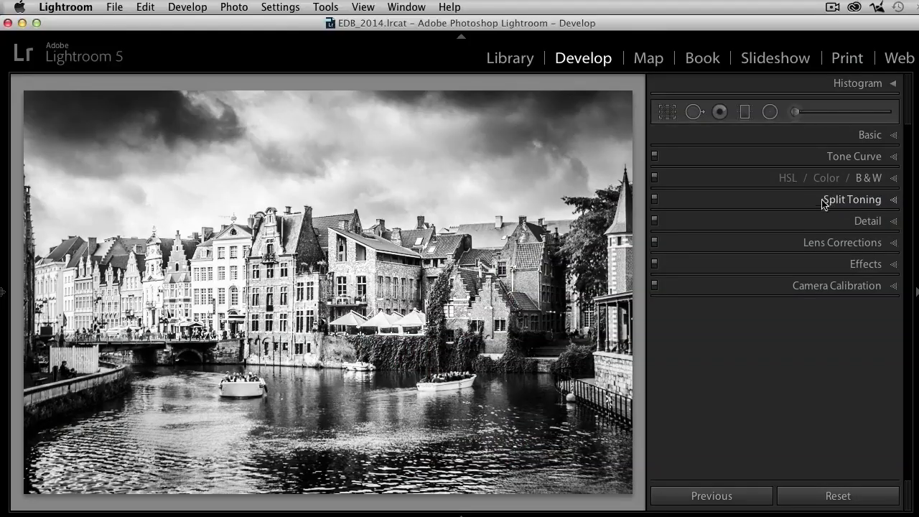
- Tint the photo's highlights a warm yellow with Split Toning, using Hue 52 and Saturation 15
left_click(825, 199)
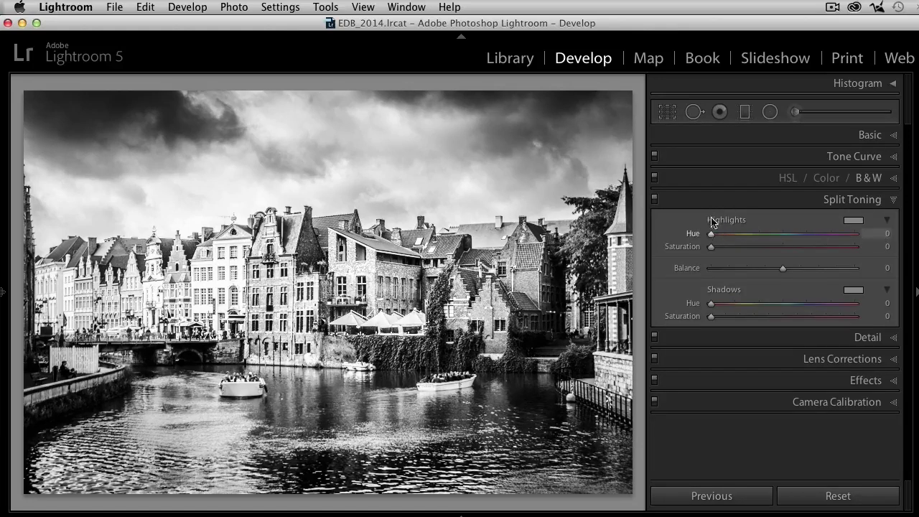
left_click(854, 223)
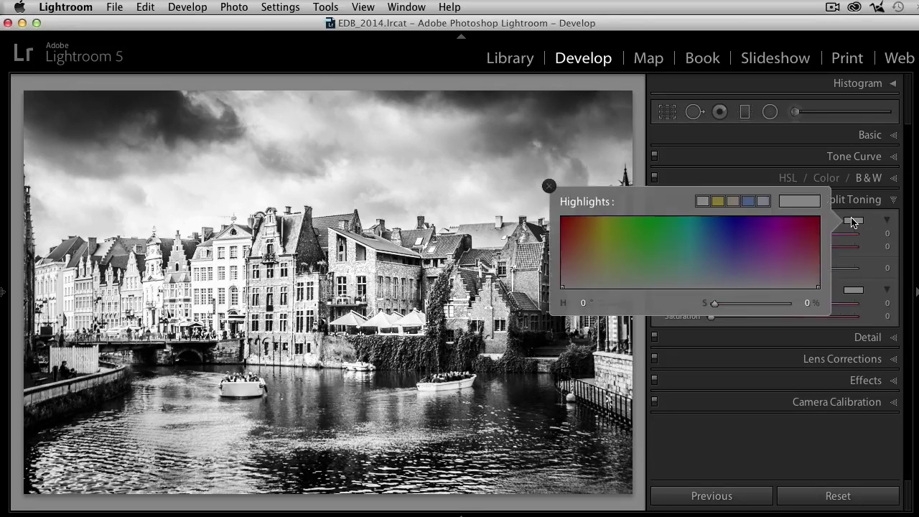
left_click(602, 272)
mouse_move(605, 272)
left_mouse_down()
mouse_move(610, 240)
mouse_move(614, 253)
mouse_move(584, 255)
mouse_move(571, 234)
mouse_move(578, 199)
mouse_move(620, 244)
mouse_move(678, 259)
mouse_move(663, 219)
mouse_move(713, 266)
mouse_move(597, 262)
mouse_move(613, 266)
mouse_move(609, 278)
mouse_move(595, 273)
left_mouse_up()
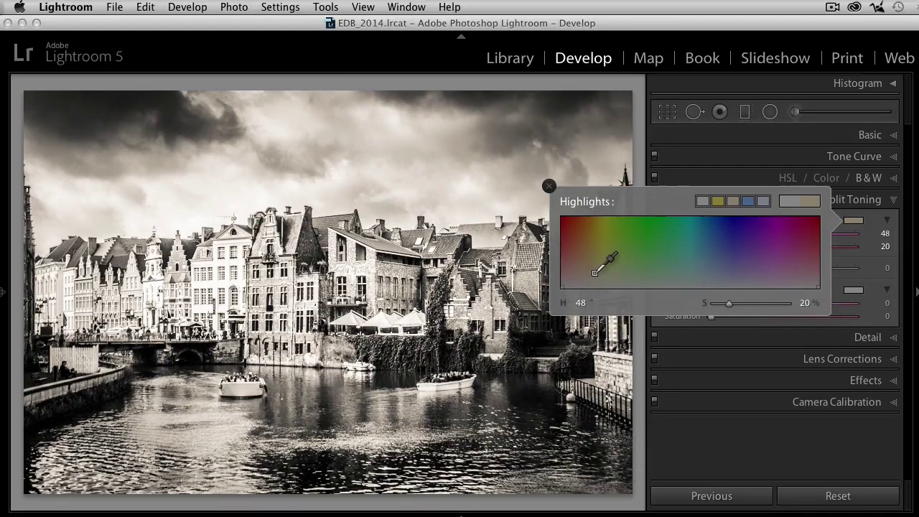
left_click_drag(595, 274, 597, 275)
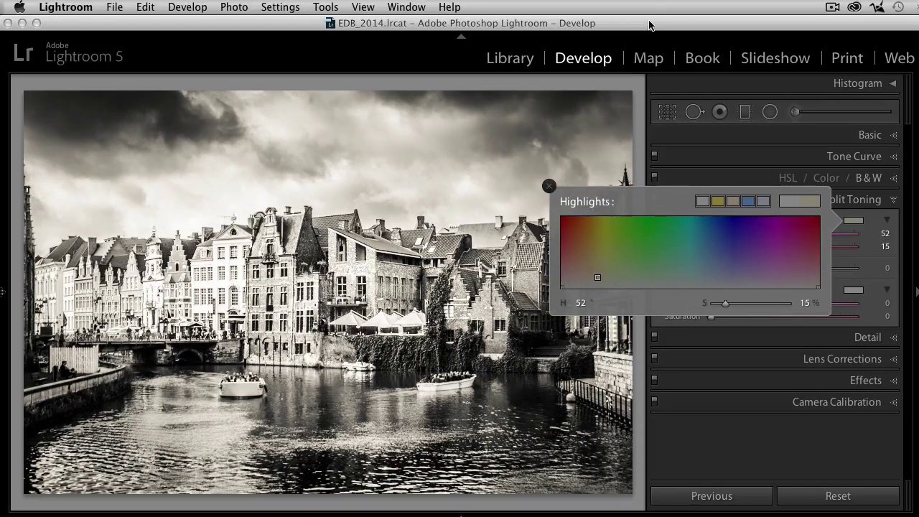
left_click(548, 188)
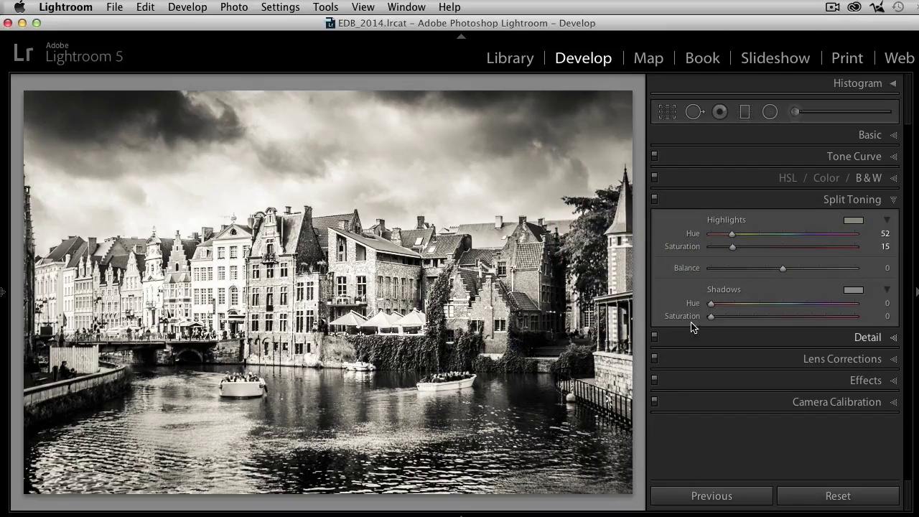
- Compare the photo with and without Split Toning by switching the effect off and on, and collapse its settings
left_click(654, 199)
left_click(656, 200)
left_click(835, 204)
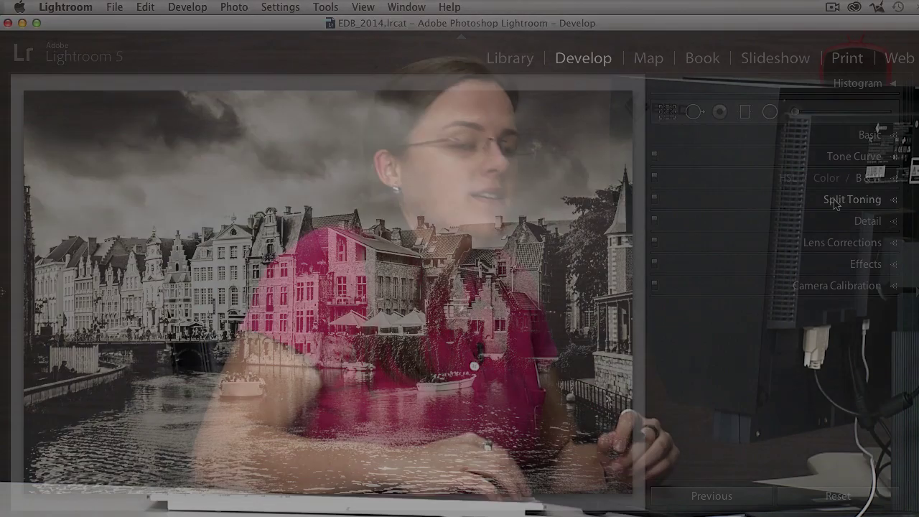